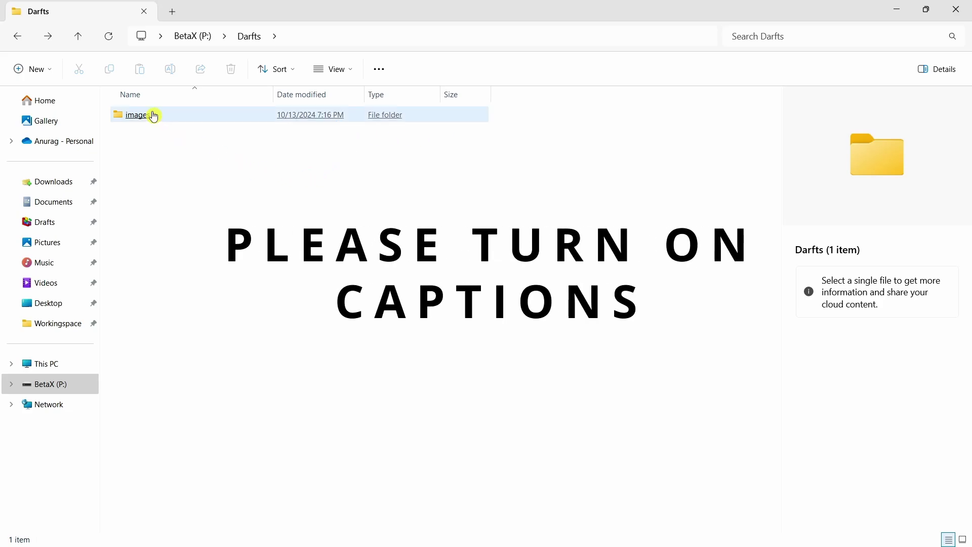
# Open the images folder, select all six images, and open 7-Zip's Add to archive dialog.
pyautogui.doubleClick(154, 117)
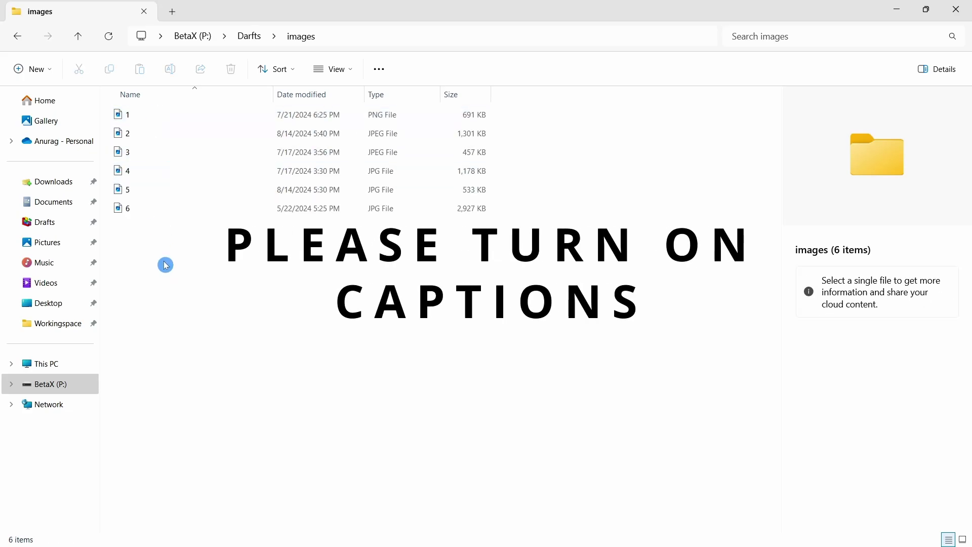
pyautogui.moveTo(166, 262); pyautogui.dragTo(156, 113)
pyautogui.rightClick(156, 113)
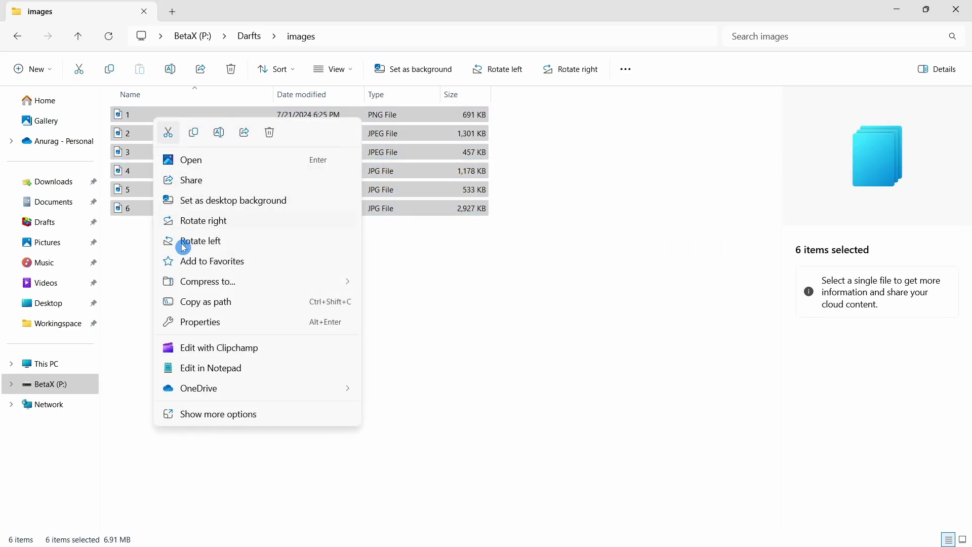
pyautogui.click(203, 414)
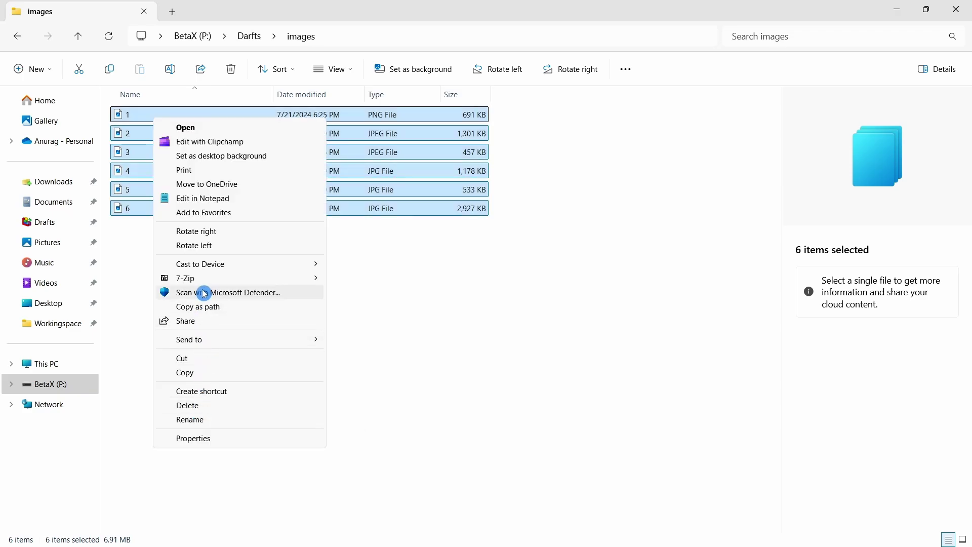
pyautogui.moveTo(203, 279)
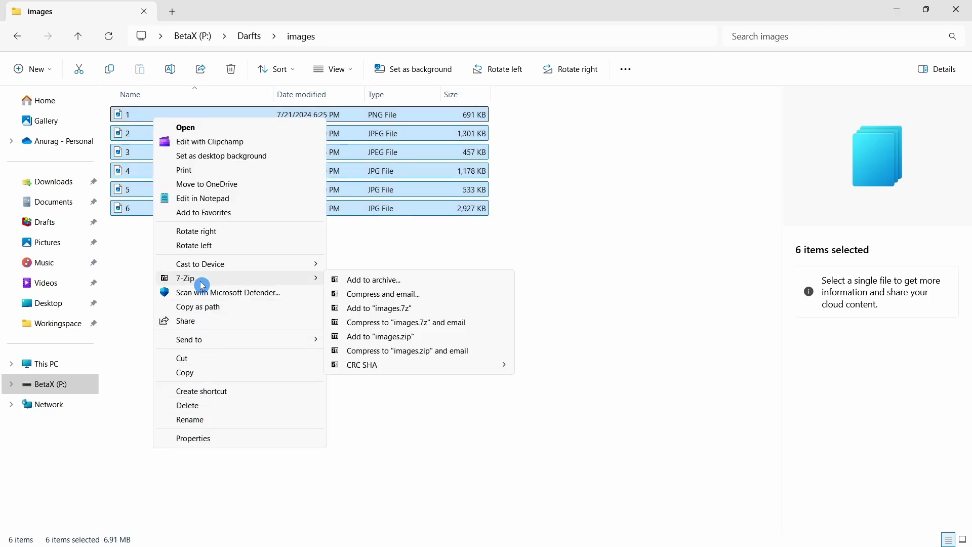
pyautogui.click(370, 280)
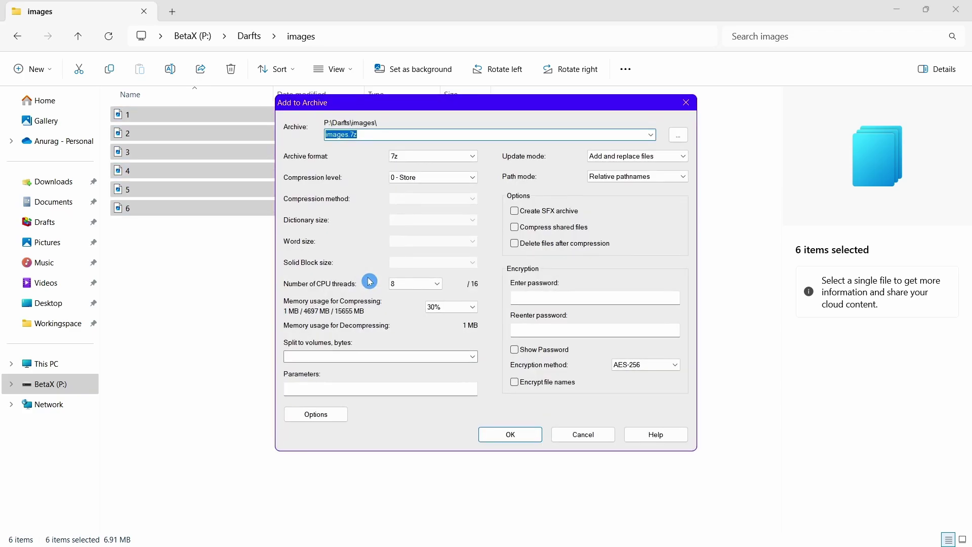
pyautogui.click(372, 136)
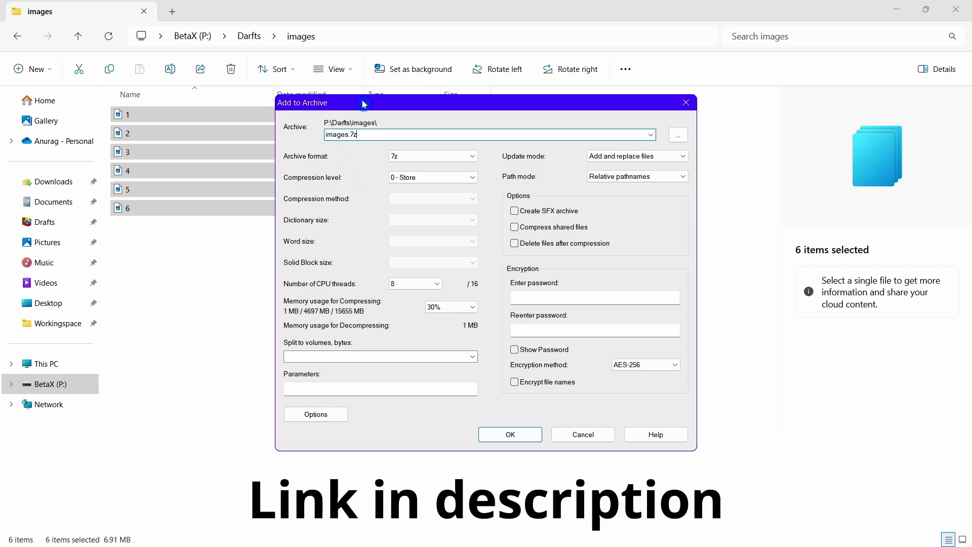
pyautogui.moveTo(364, 102)
pyautogui.mouseDown()
pyautogui.moveTo(359, 61)
pyautogui.moveTo(376, 63)
pyautogui.moveTo(377, 93)
pyautogui.mouseUp()
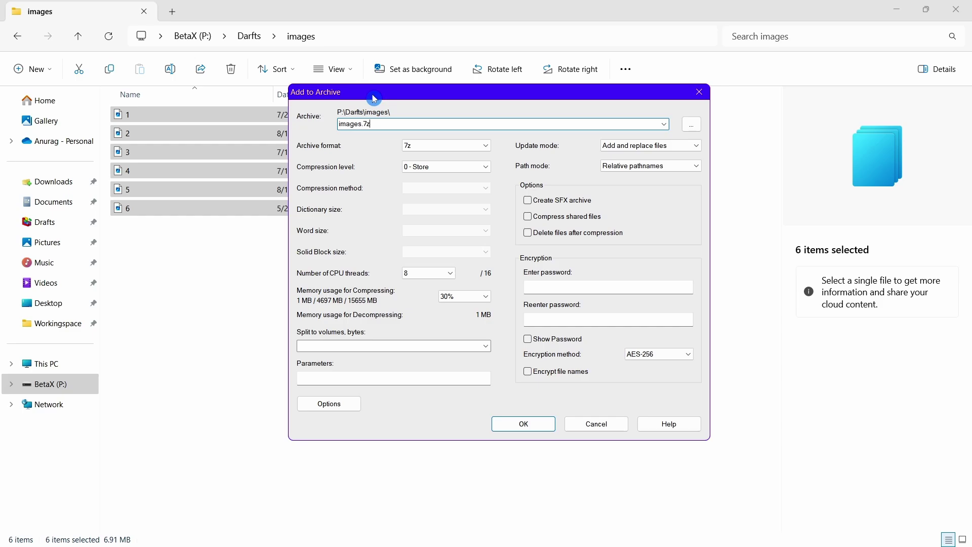
# Set the compression level to 5 - Normal, with LZMA2 as the compression method.
pyautogui.click(412, 167)
pyautogui.click(413, 169)
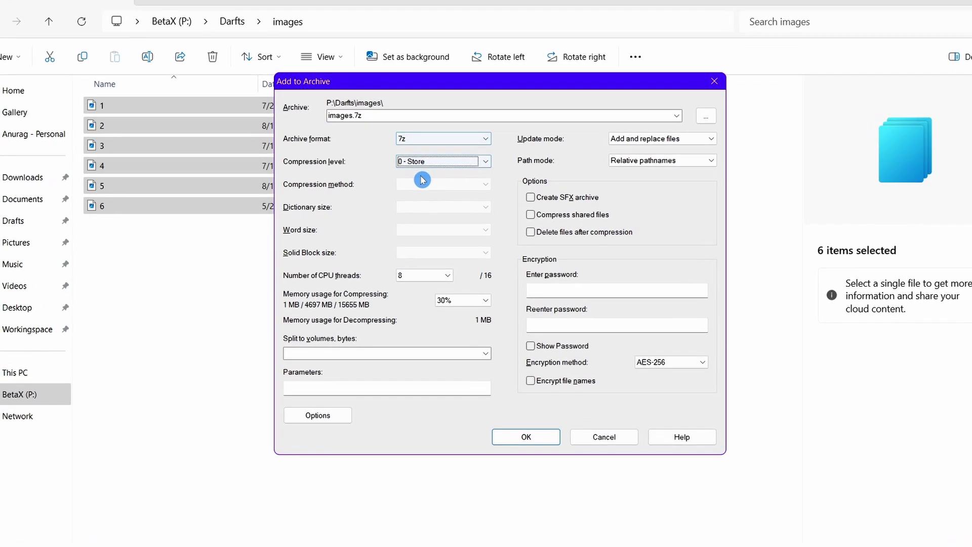
pyautogui.click(428, 168)
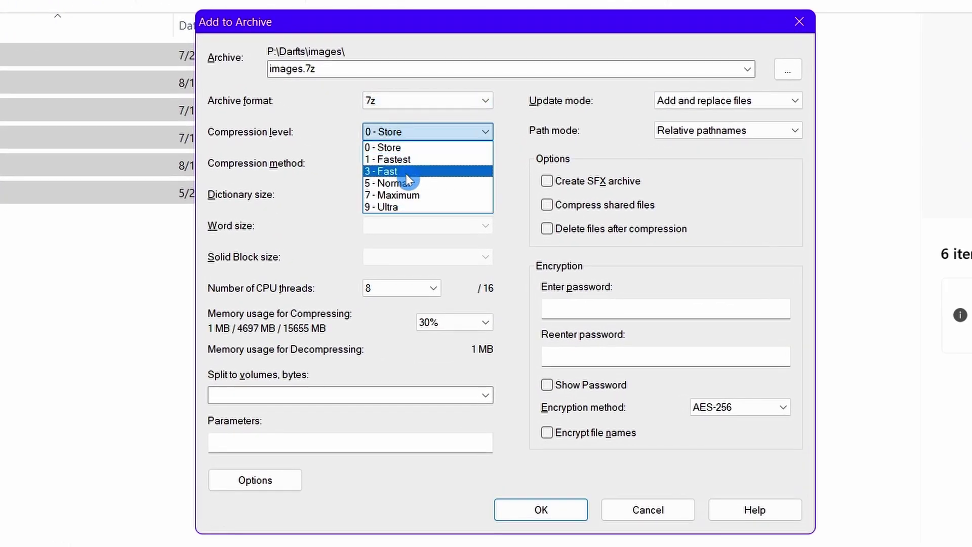
pyautogui.click(402, 178)
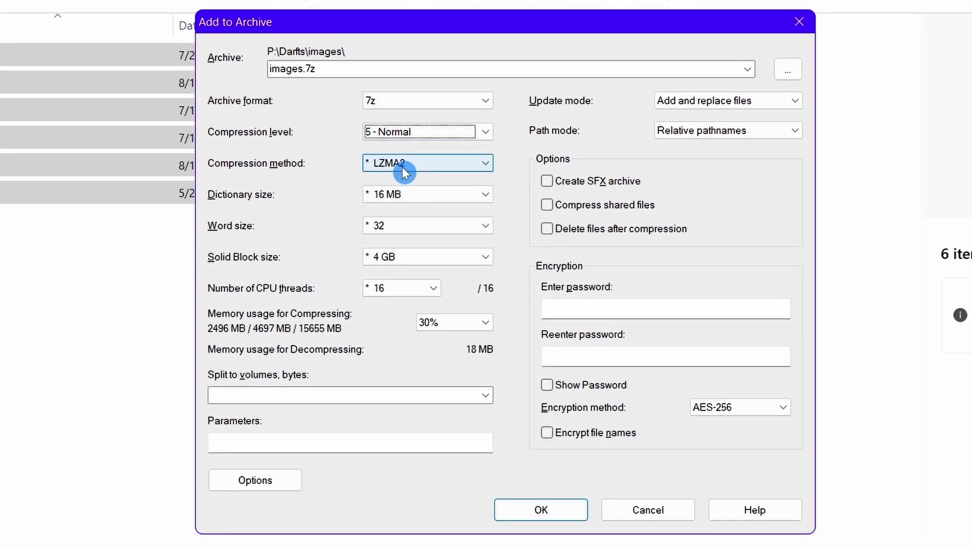
pyautogui.click(404, 170)
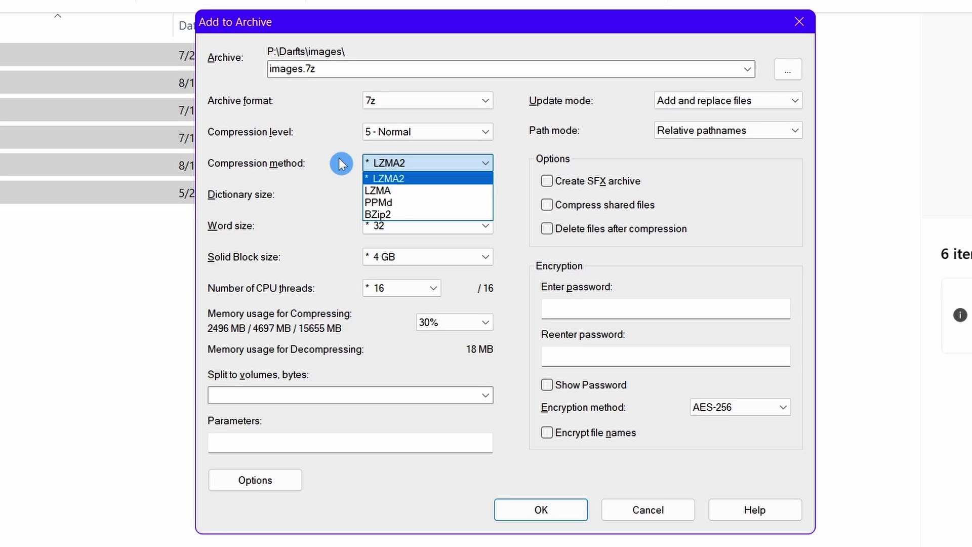
pyautogui.click(340, 163)
pyautogui.click(456, 196)
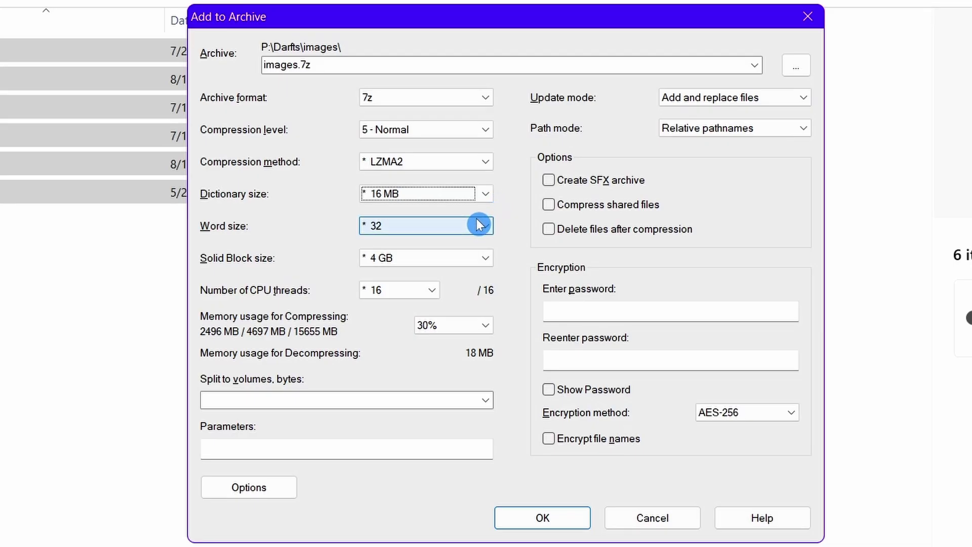
pyautogui.click(481, 224)
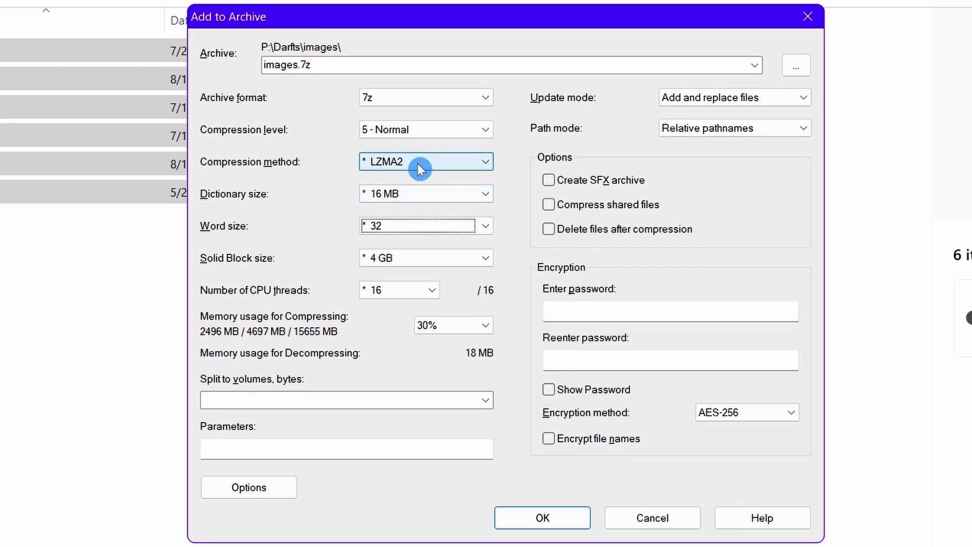
pyautogui.click(415, 260)
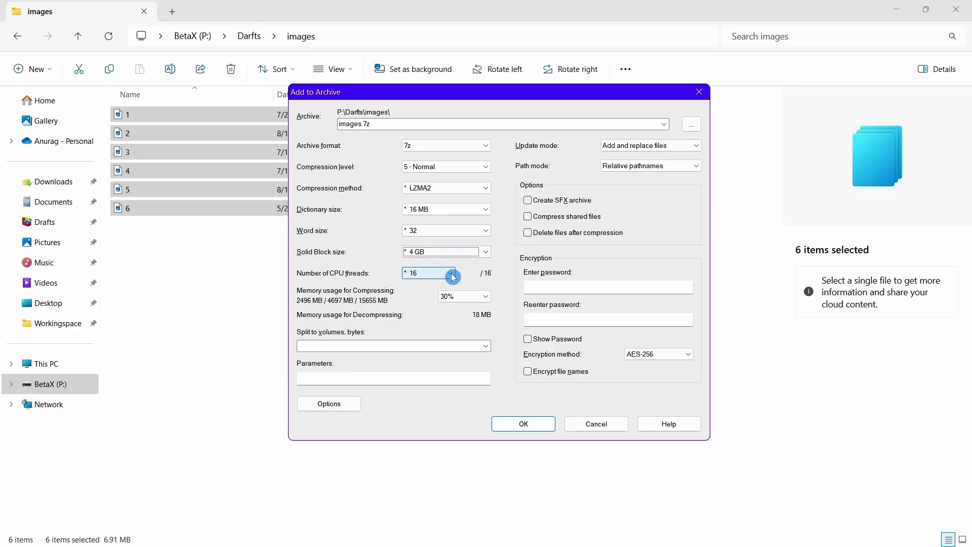
pyautogui.click(452, 274)
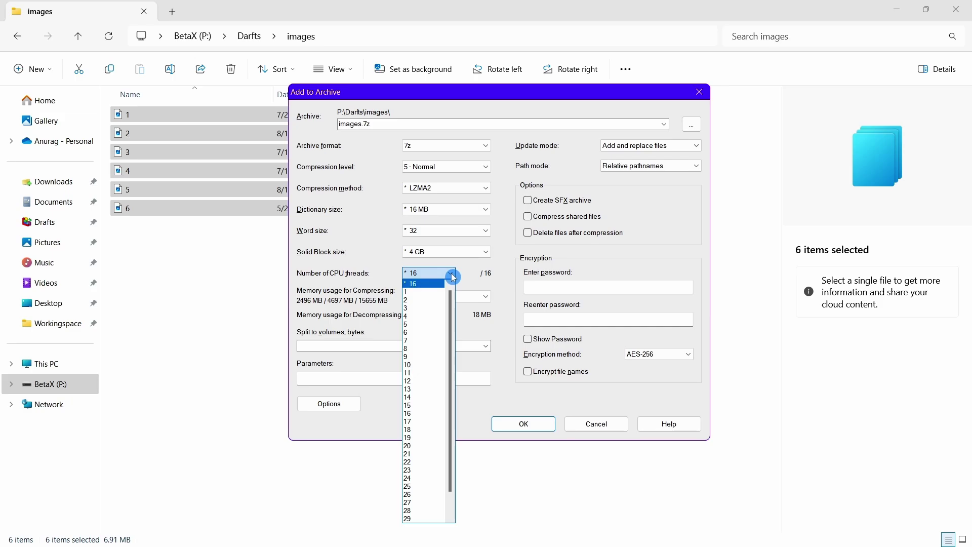
pyautogui.click(562, 196)
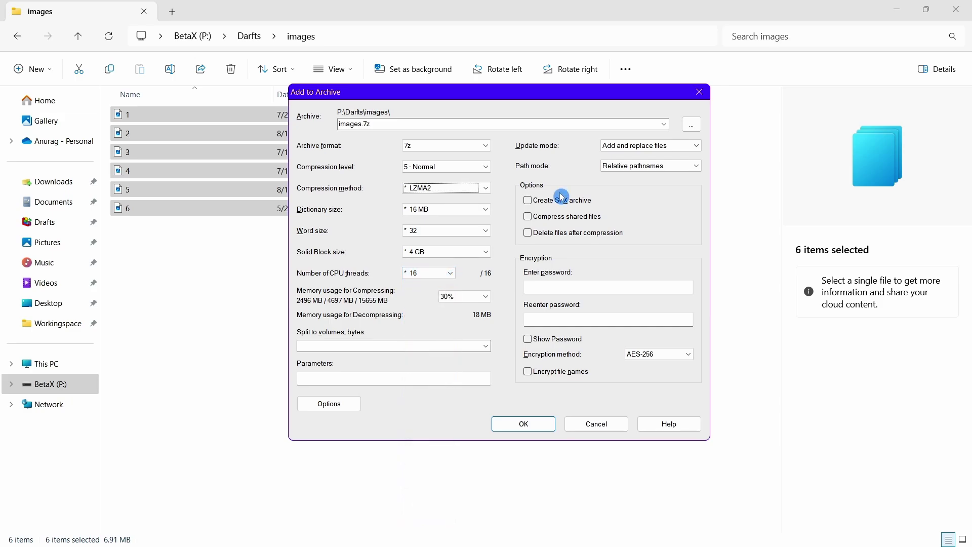
# Show Task Manager's CPU performance details to confirm 16 logical processors.
pyautogui.hotkey('ctrl', 'shift', 'Escape')
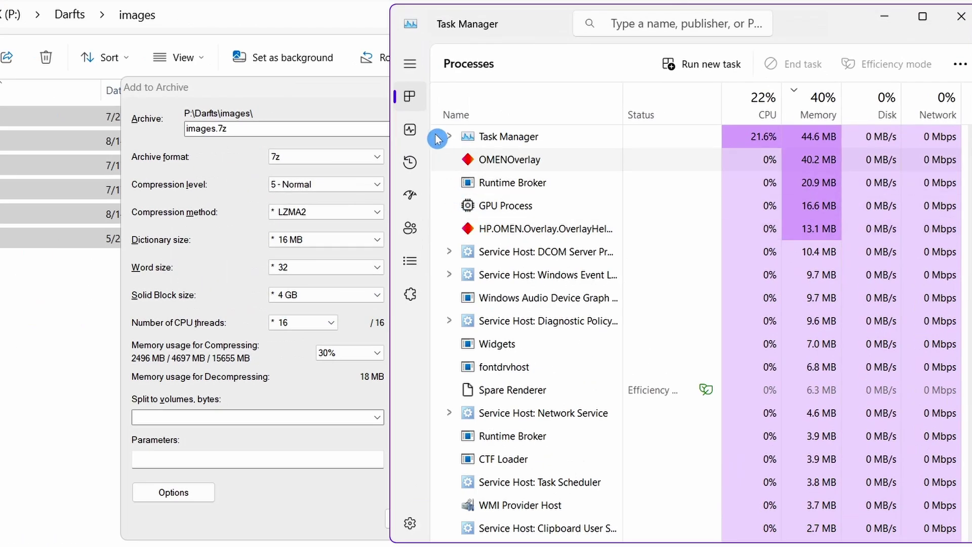
pyautogui.click(410, 130)
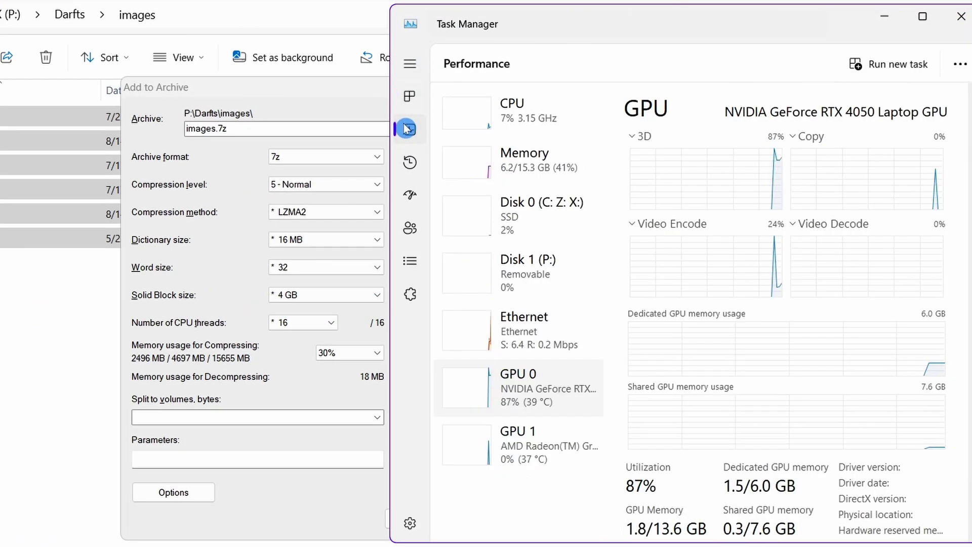
pyautogui.click(490, 121)
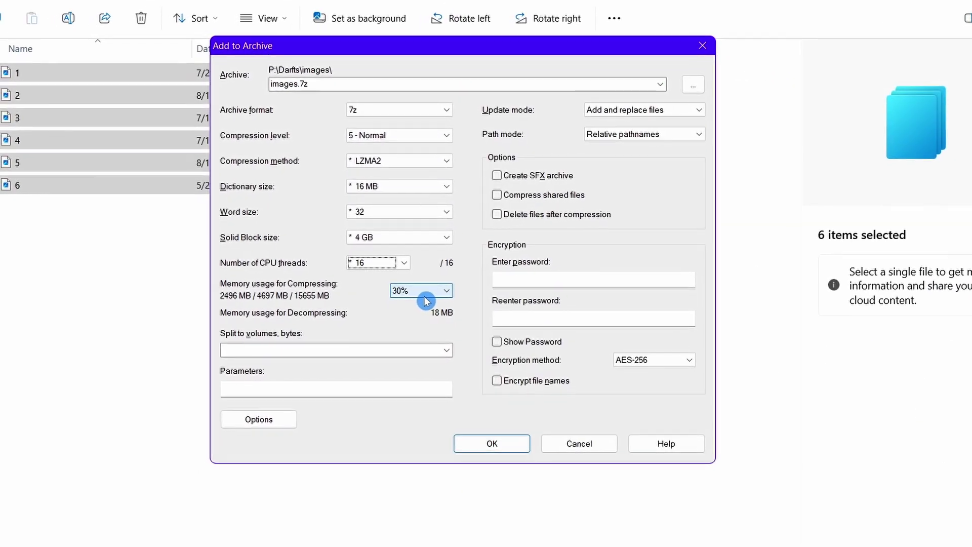
pyautogui.click(424, 296)
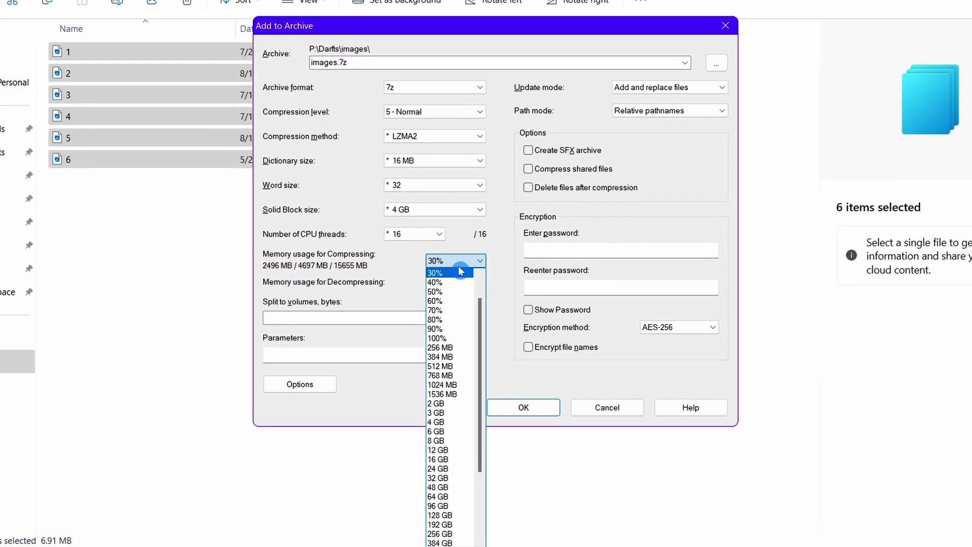
pyautogui.click(499, 257)
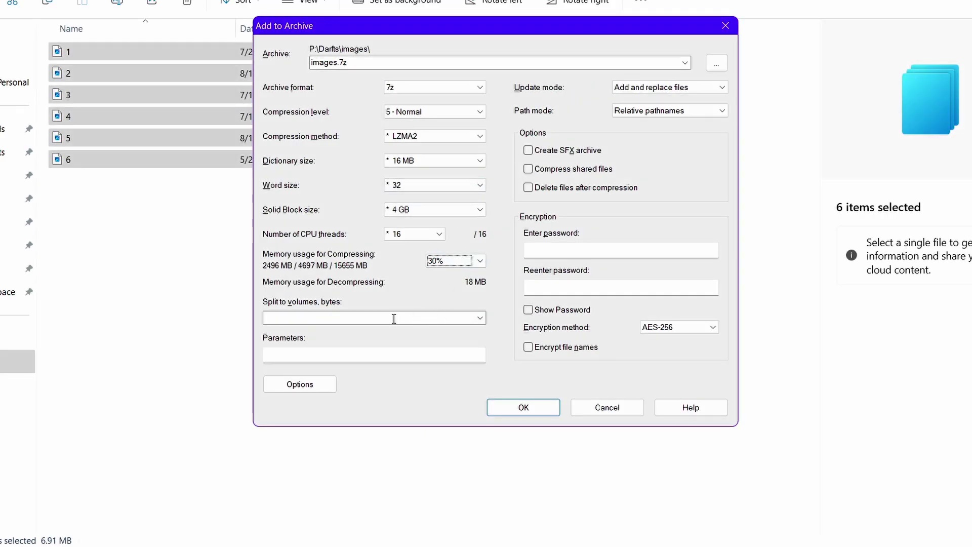
# Enter 2 in the Split to volumes, bytes field.
pyautogui.click(275, 318)
pyautogui.write('2')
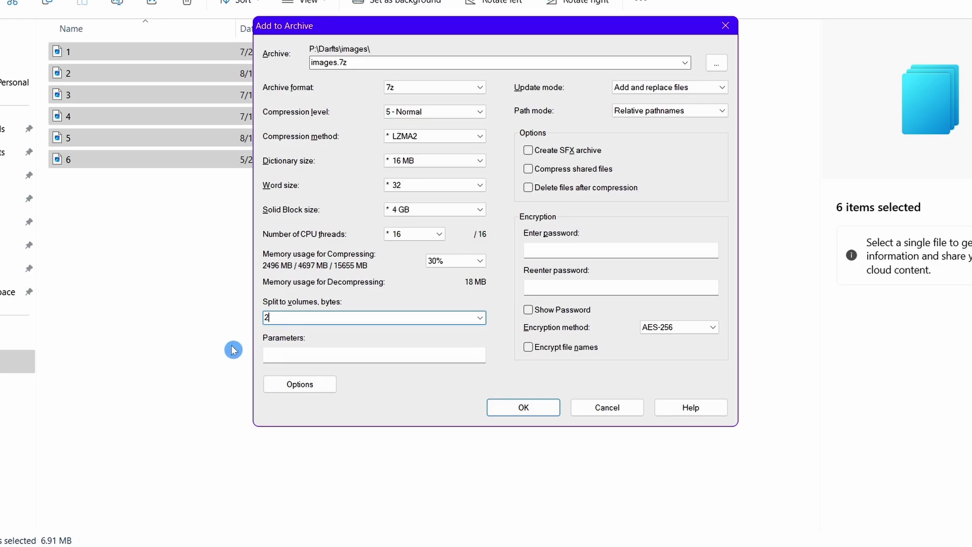
# Check the preset volume sizes, then set Split to volumes to 200M.
pyautogui.click(484, 320)
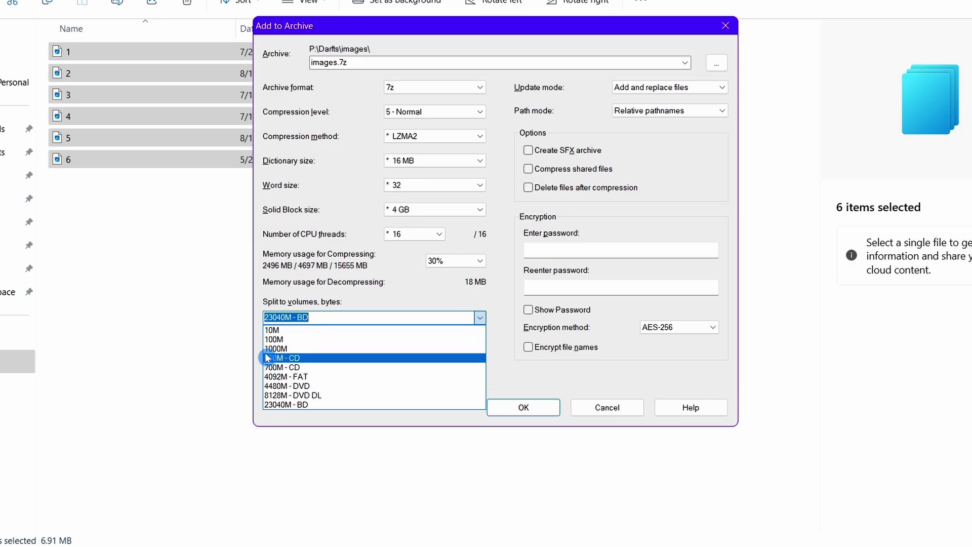
pyautogui.click(275, 331)
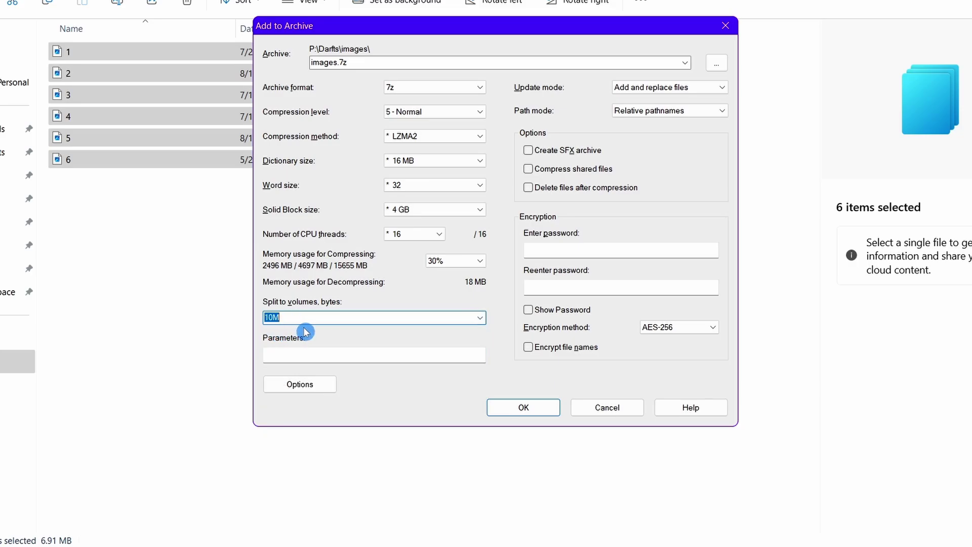
pyautogui.click(480, 317)
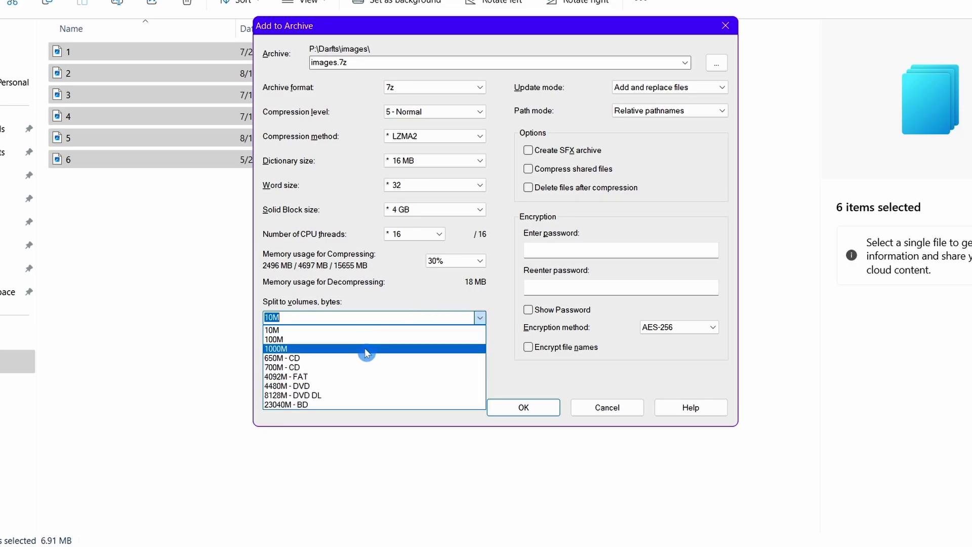
pyautogui.click(346, 316)
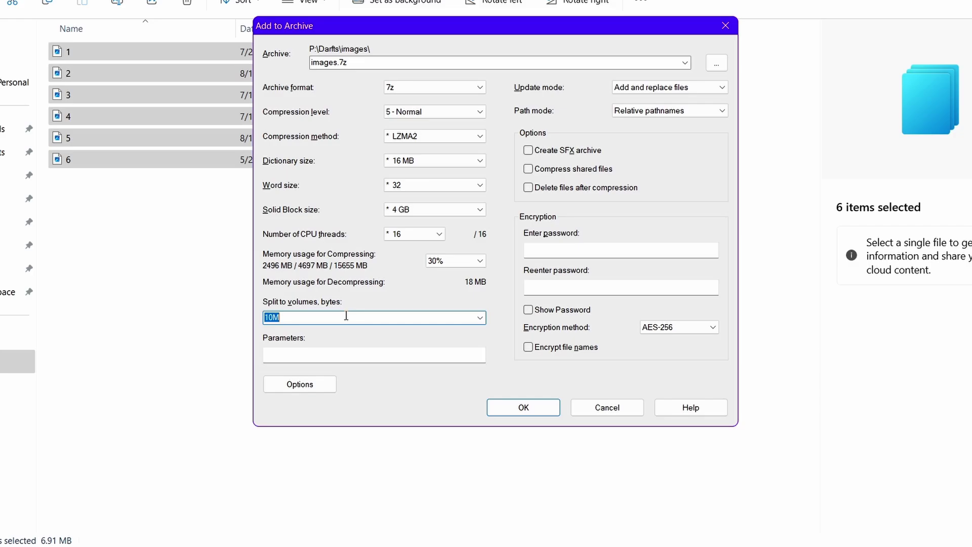
pyautogui.write('200M')
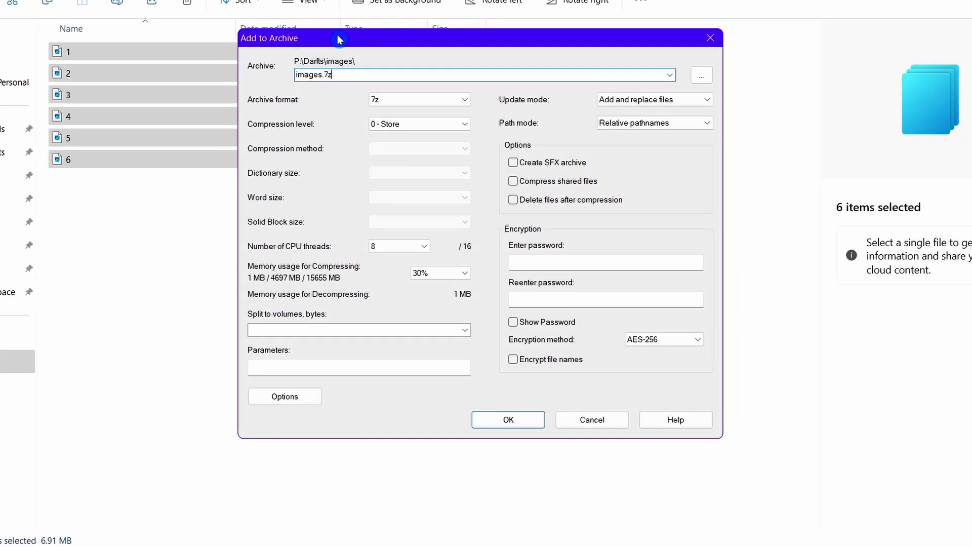
# Move the fresh Add to Archive dialog showing 0 - Store and 8 CPU threads.
pyautogui.moveTo(336, 36); pyautogui.dragTo(355, 28)
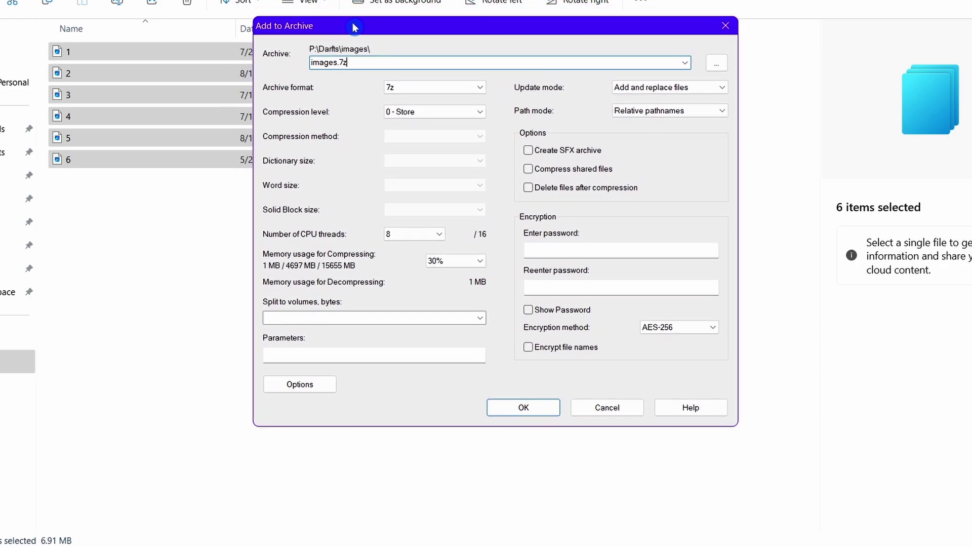